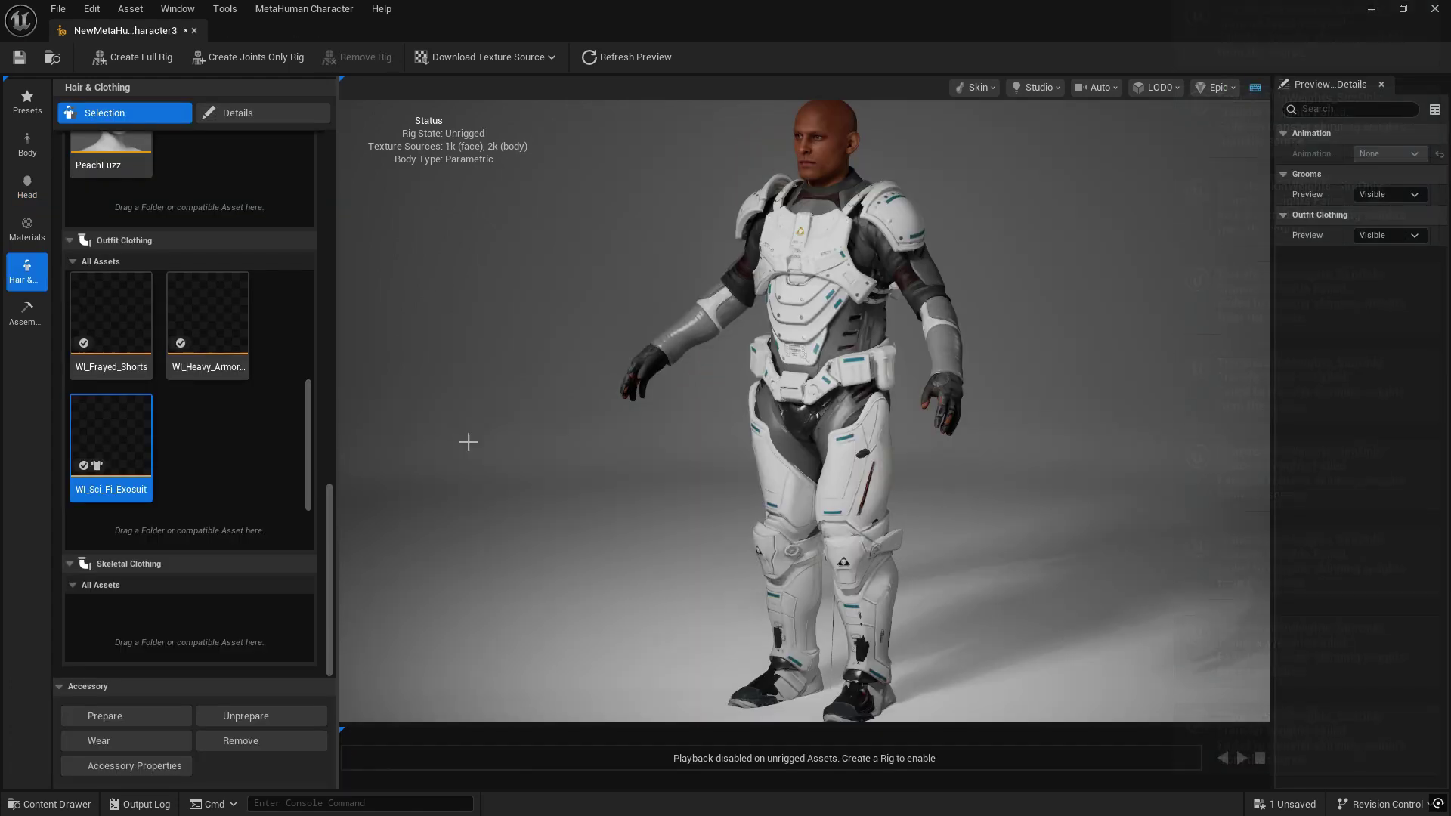
Step: Orbit the viewport so the exosuit-wearing character faces the camera
left_click_drag(499, 453, 412, 454)
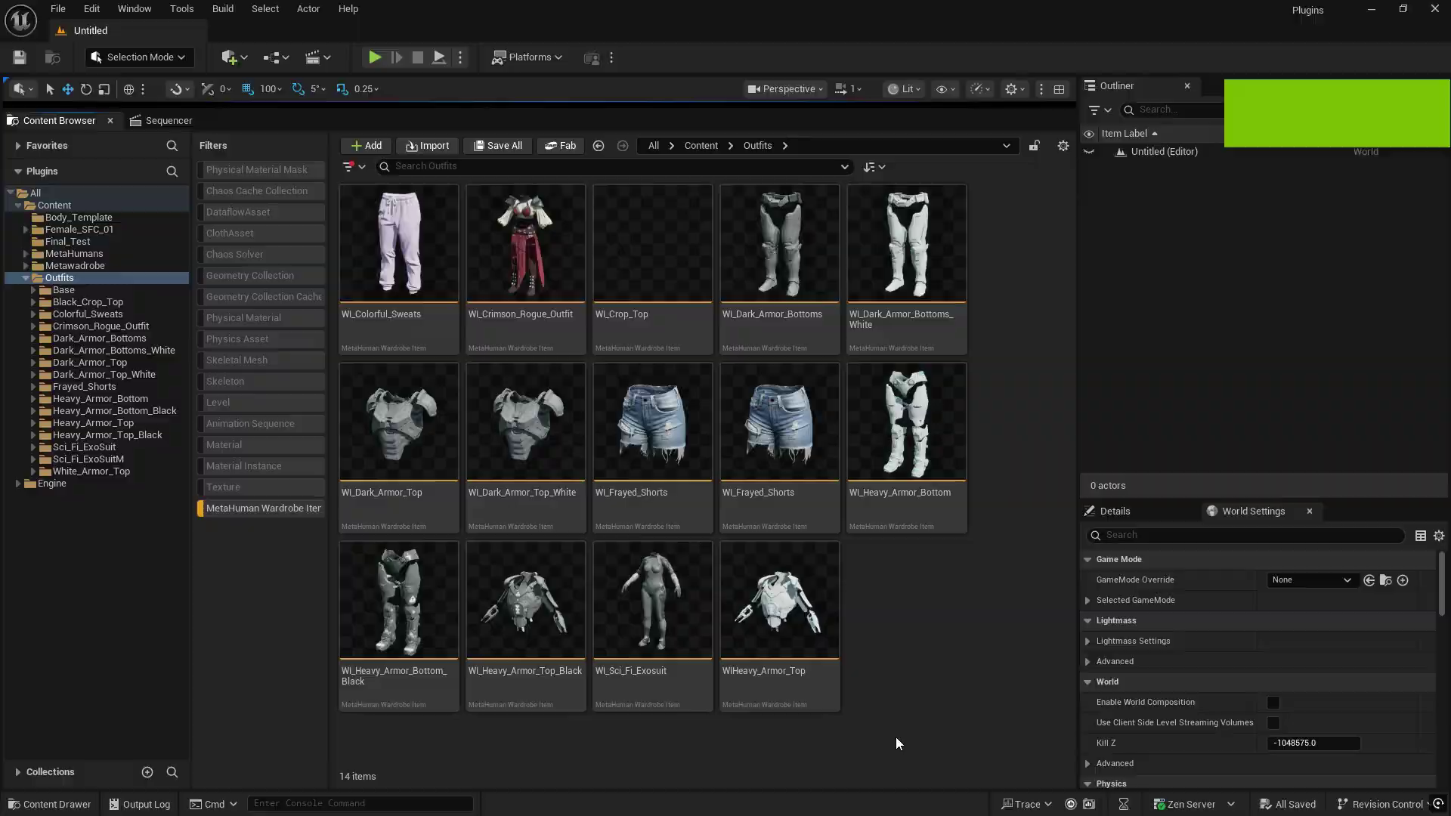
Step: Scroll the MetaWardrobe listing and highlight its note about parametric clothing conversion
key("alt+Tab")
scroll(542, 484, "down", 5)
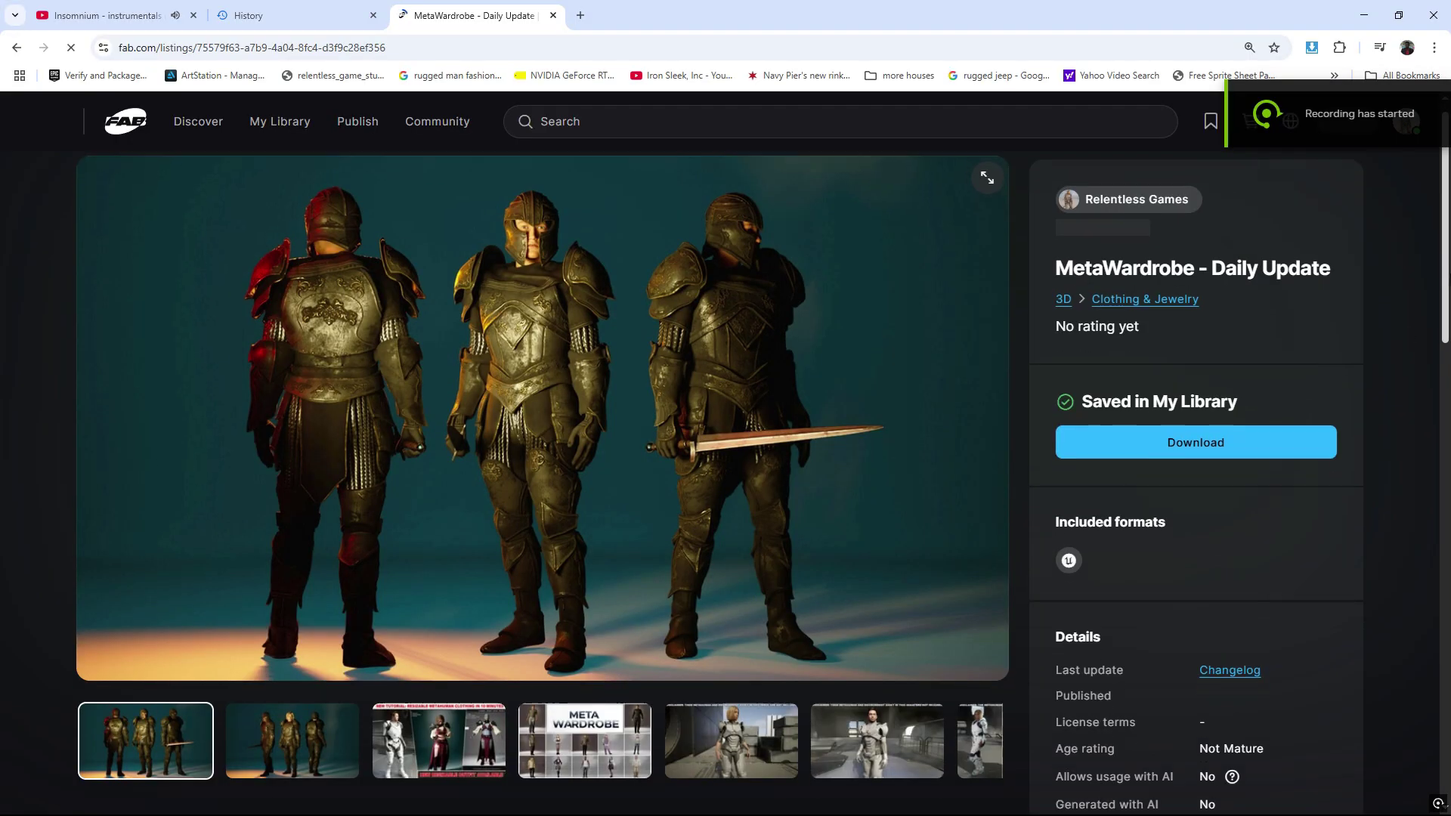
scroll(1432, 546, "down", 7)
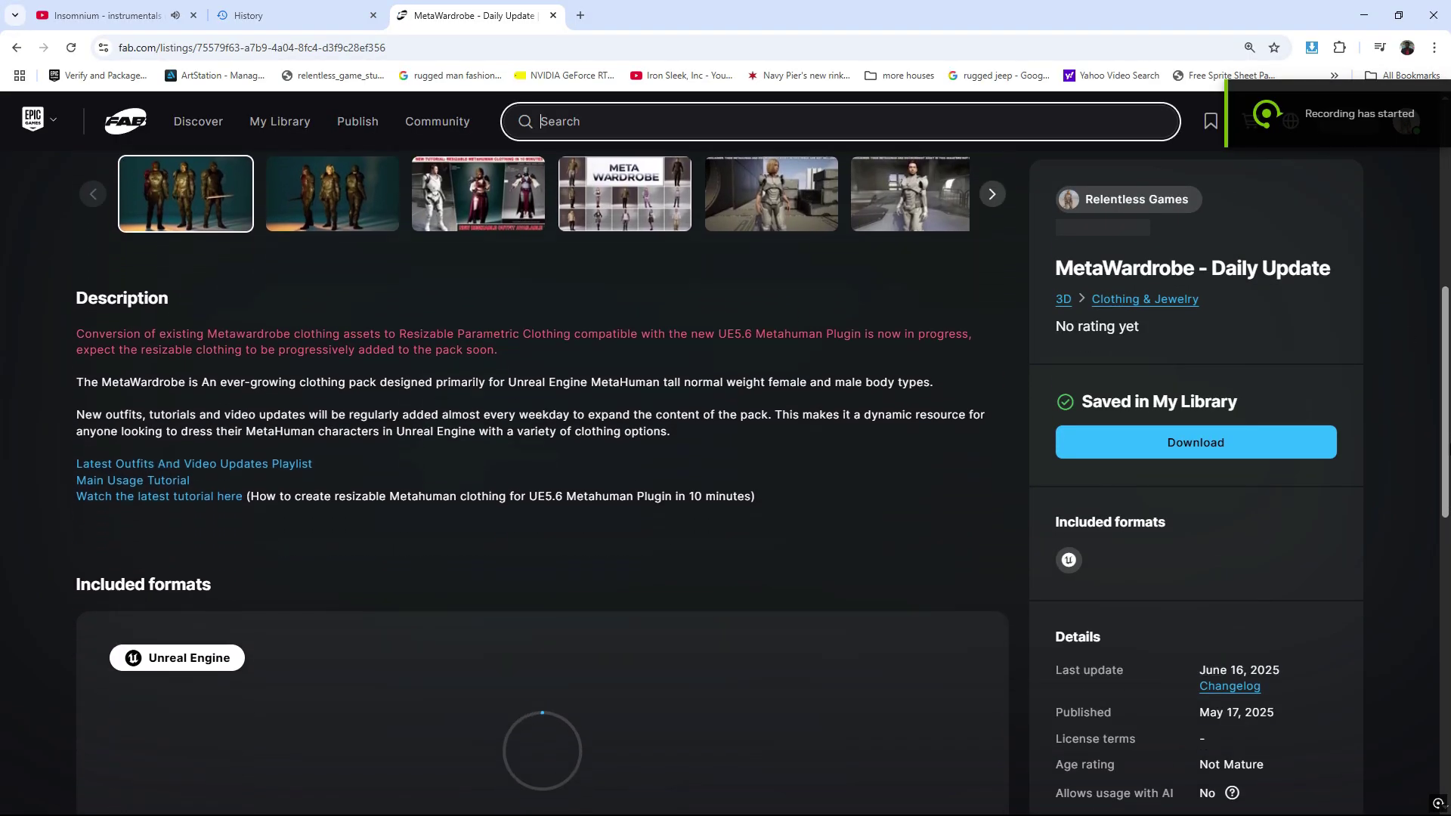
scroll(1433, 545, "up", 14)
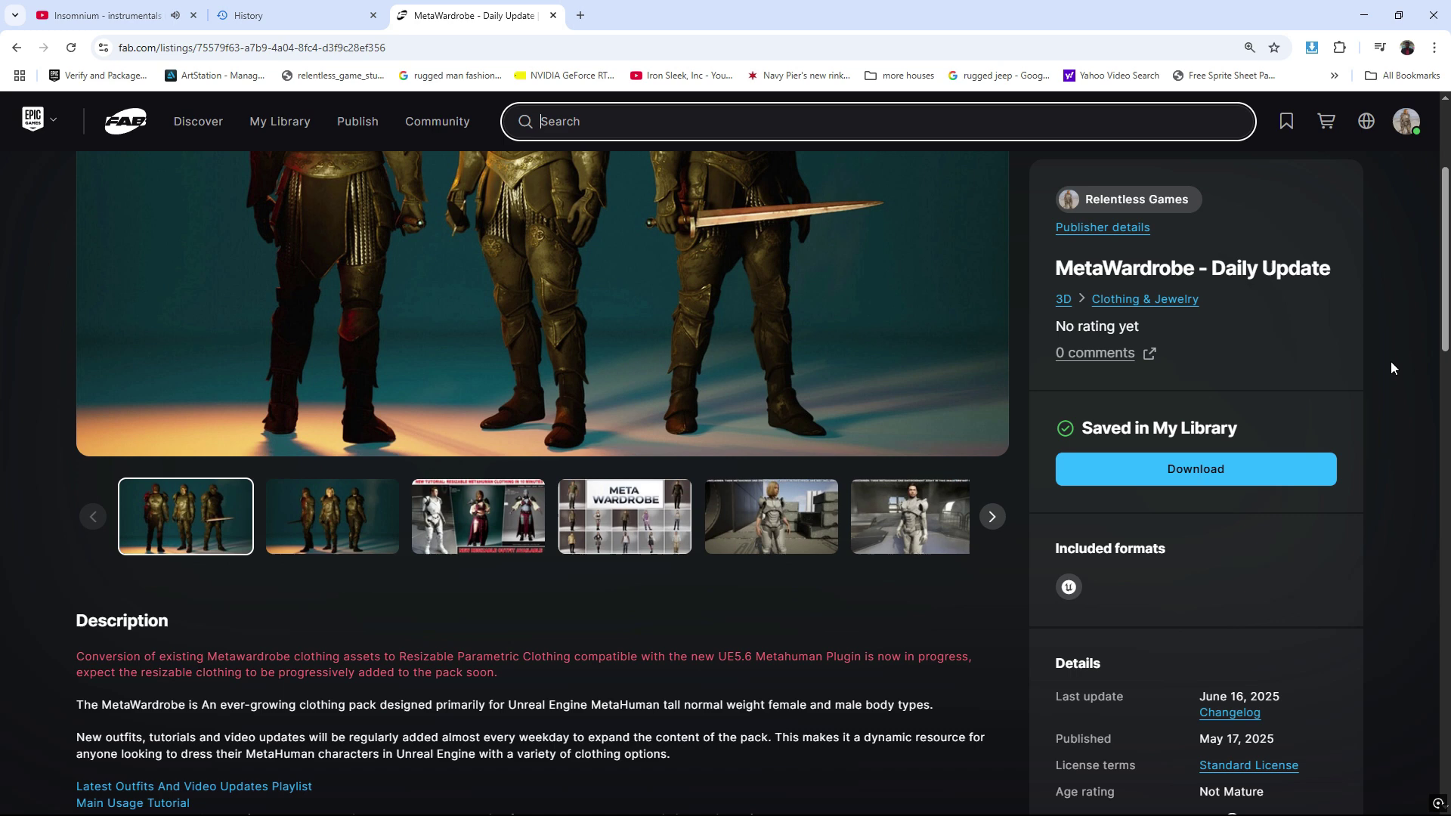
scroll(1398, 299, "down", 4)
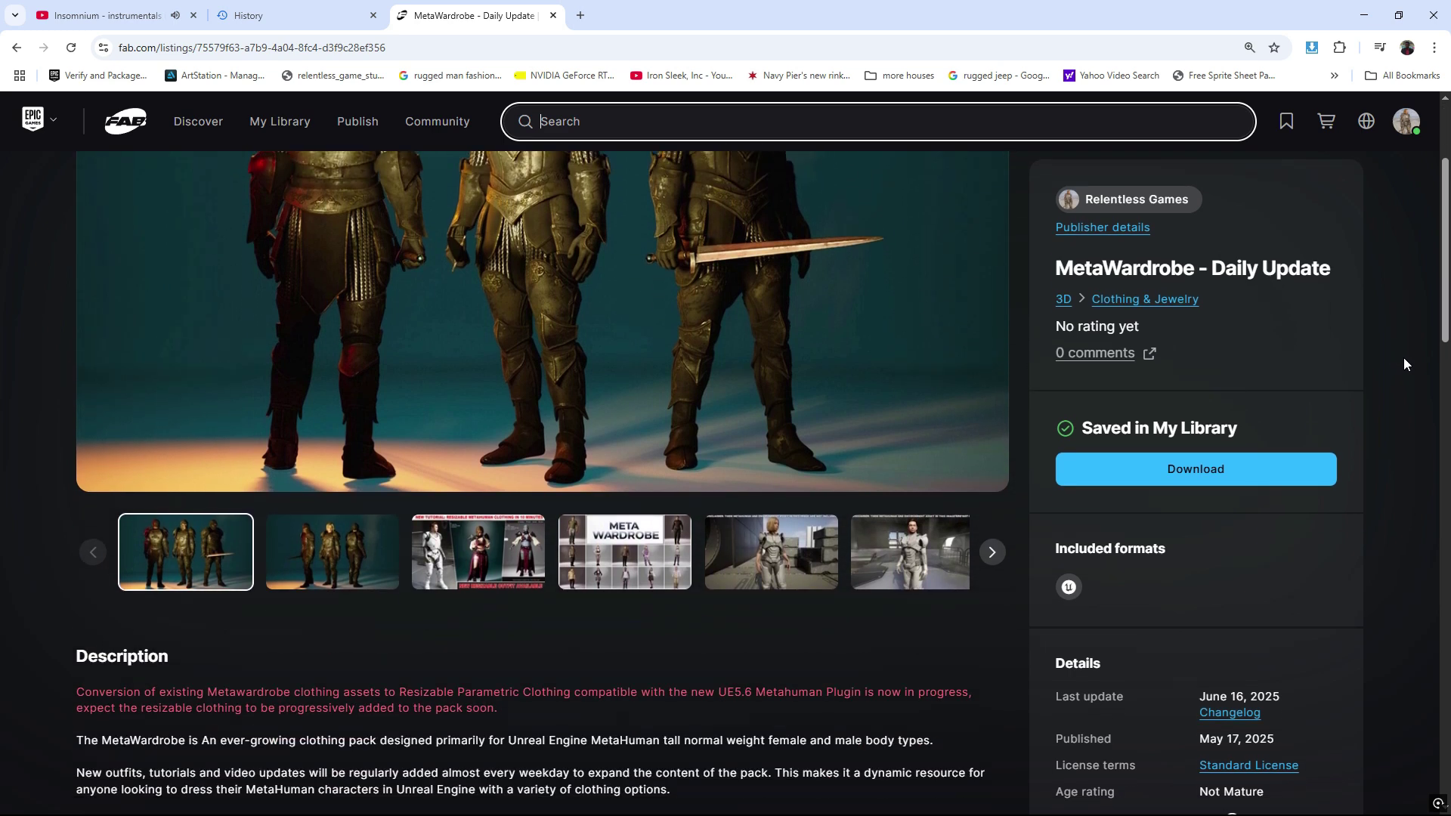
scroll(1277, 451, "up", 1)
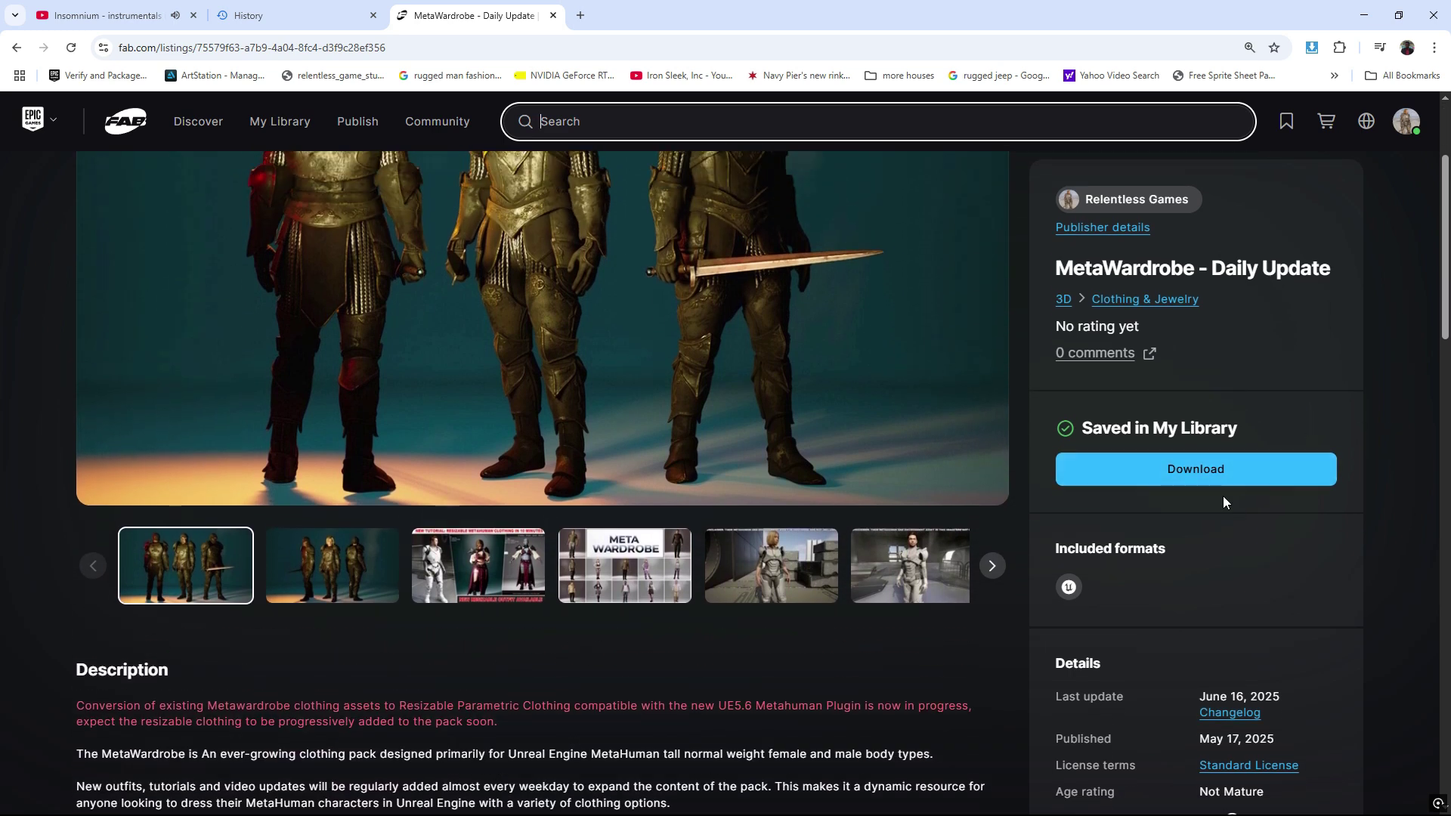
left_click_drag(78, 705, 354, 718)
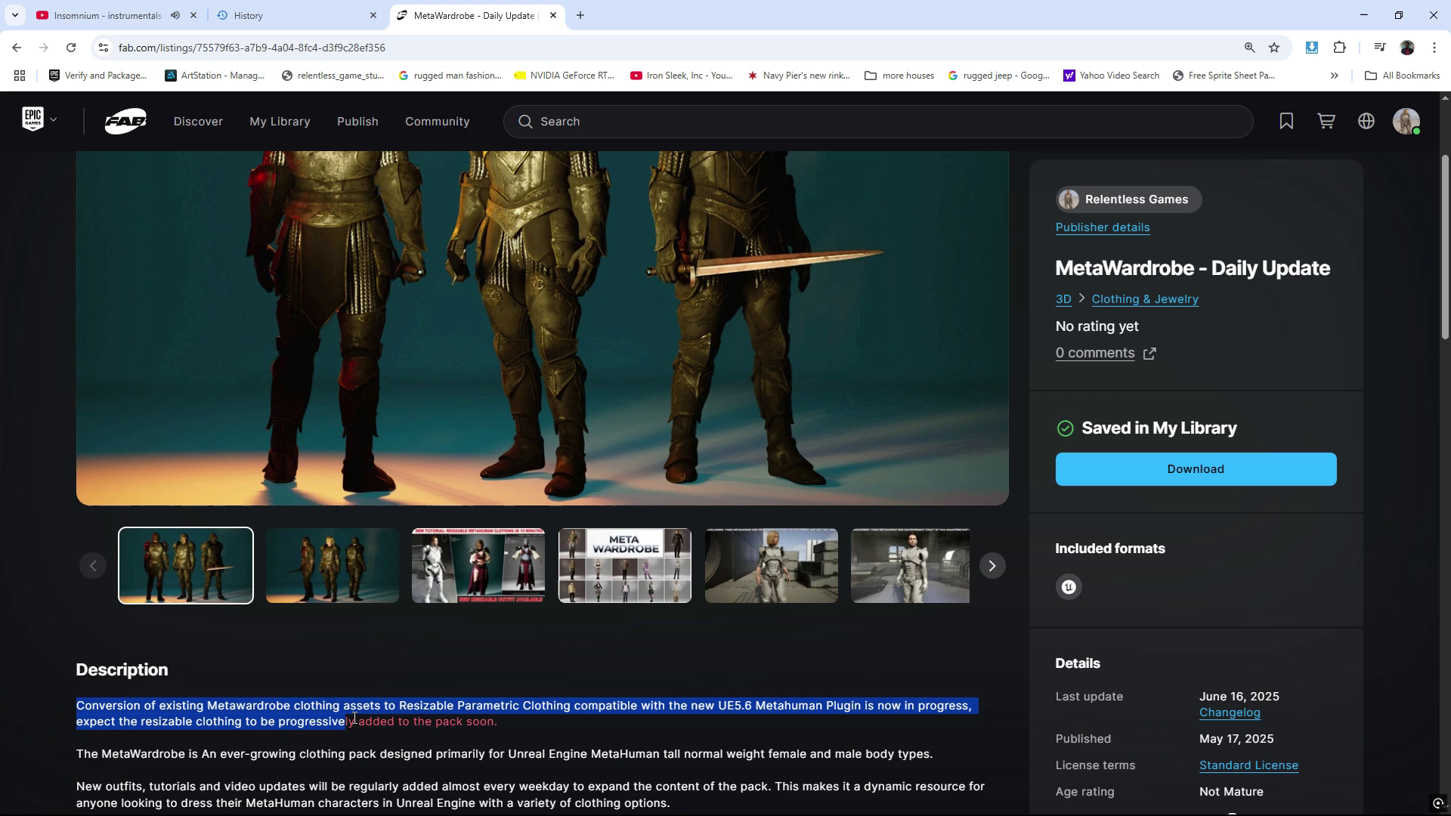
Step: Clear the text selection and play the BodyROM animation on the exosuit character
left_click(573, 726)
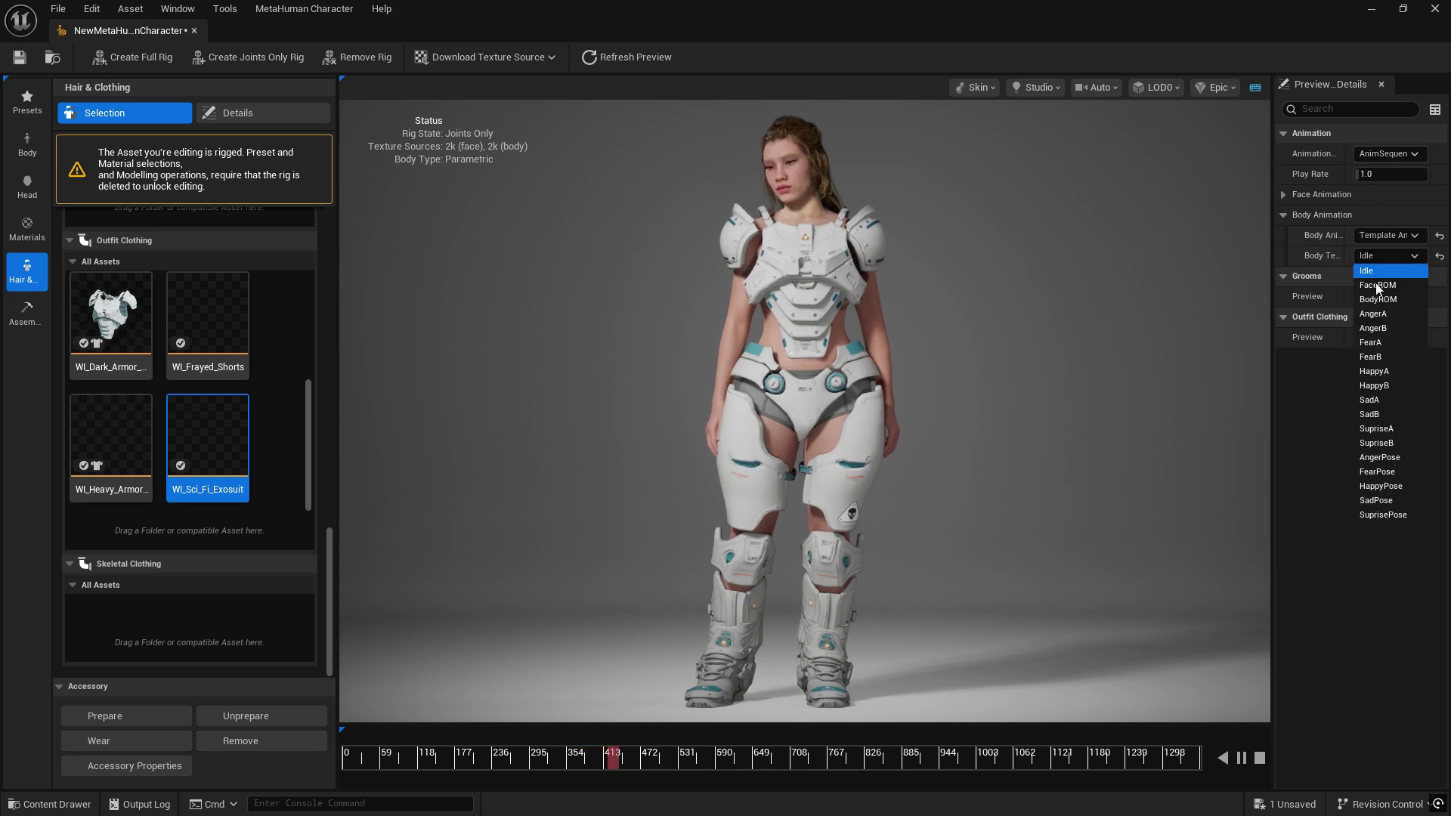
left_click(1381, 300)
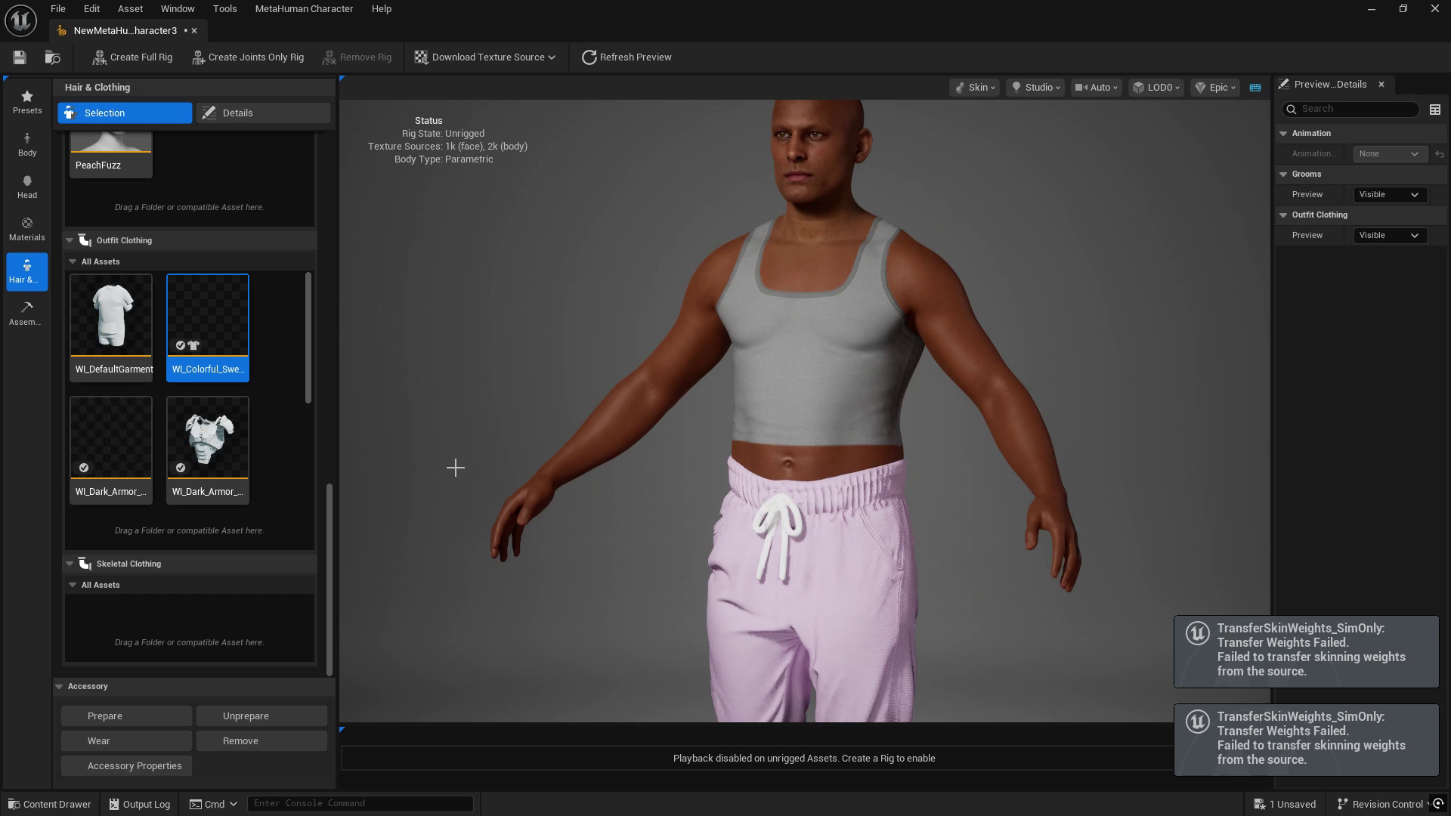
Step: Orbit and zoom around the character to view the sweats from the side and front
left_click_drag(453, 464, 590, 463)
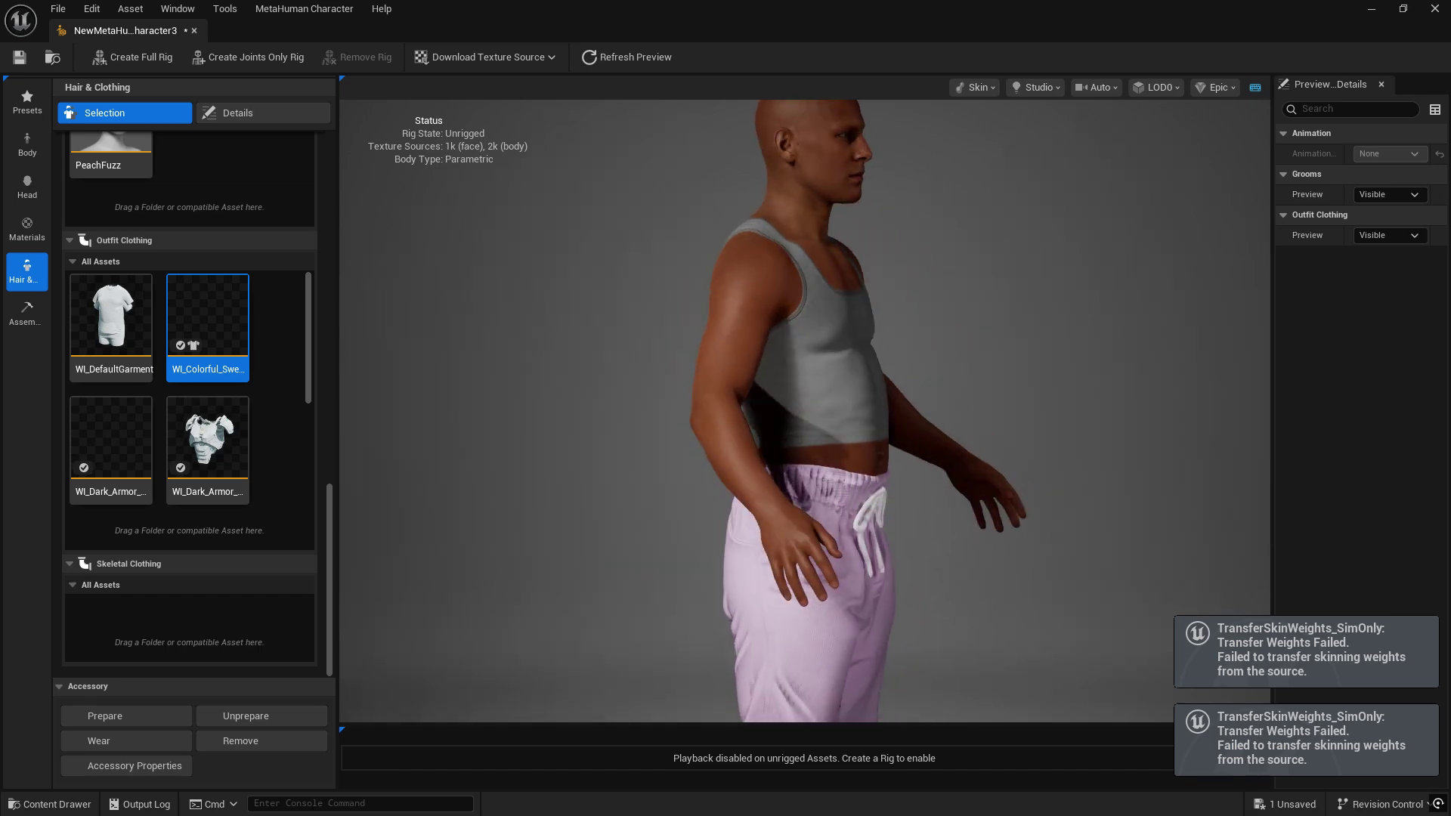
scroll(502, 451, "down", 4)
scroll(502, 451, "down", 2)
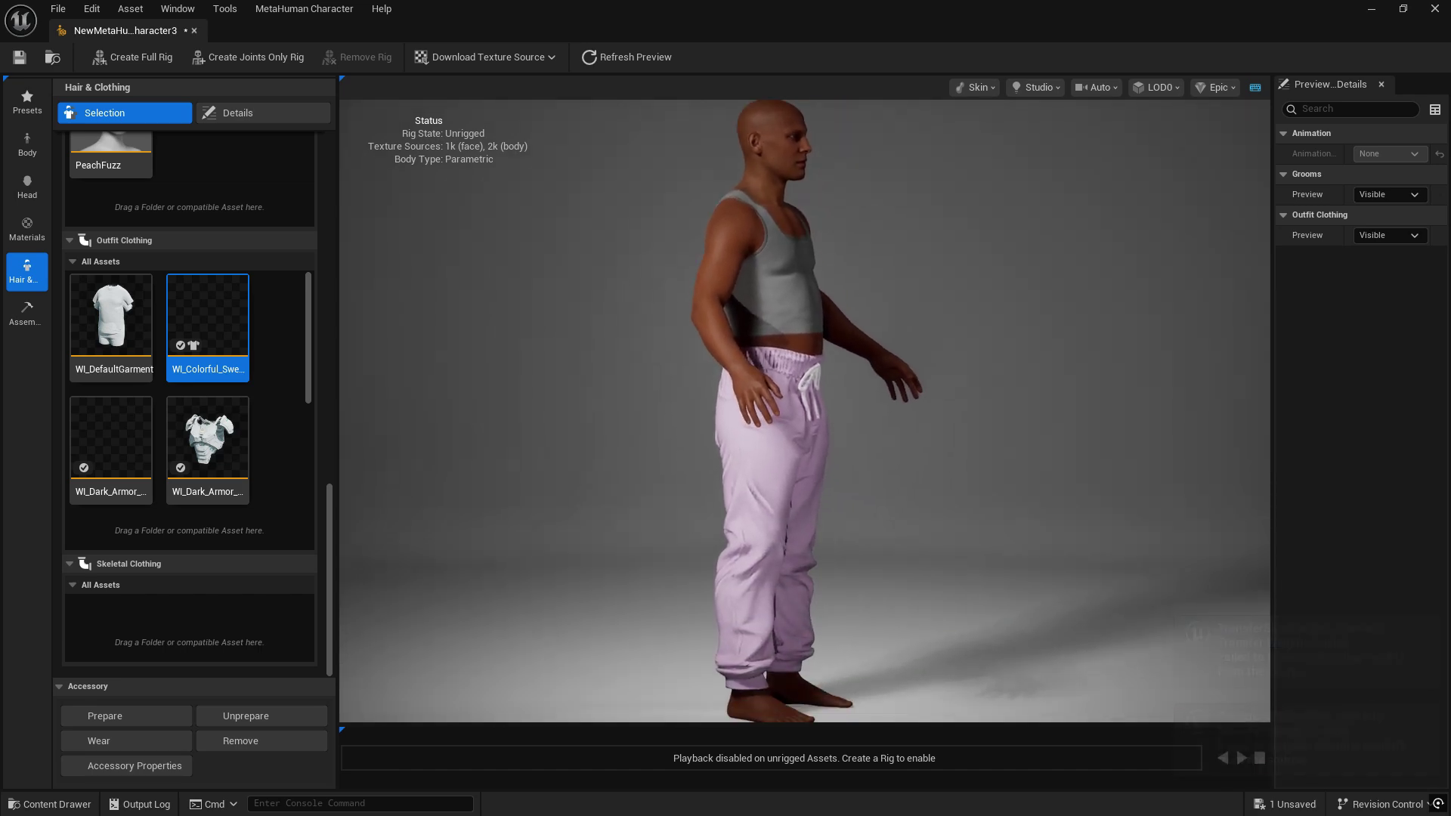
left_click_drag(590, 464, 491, 463)
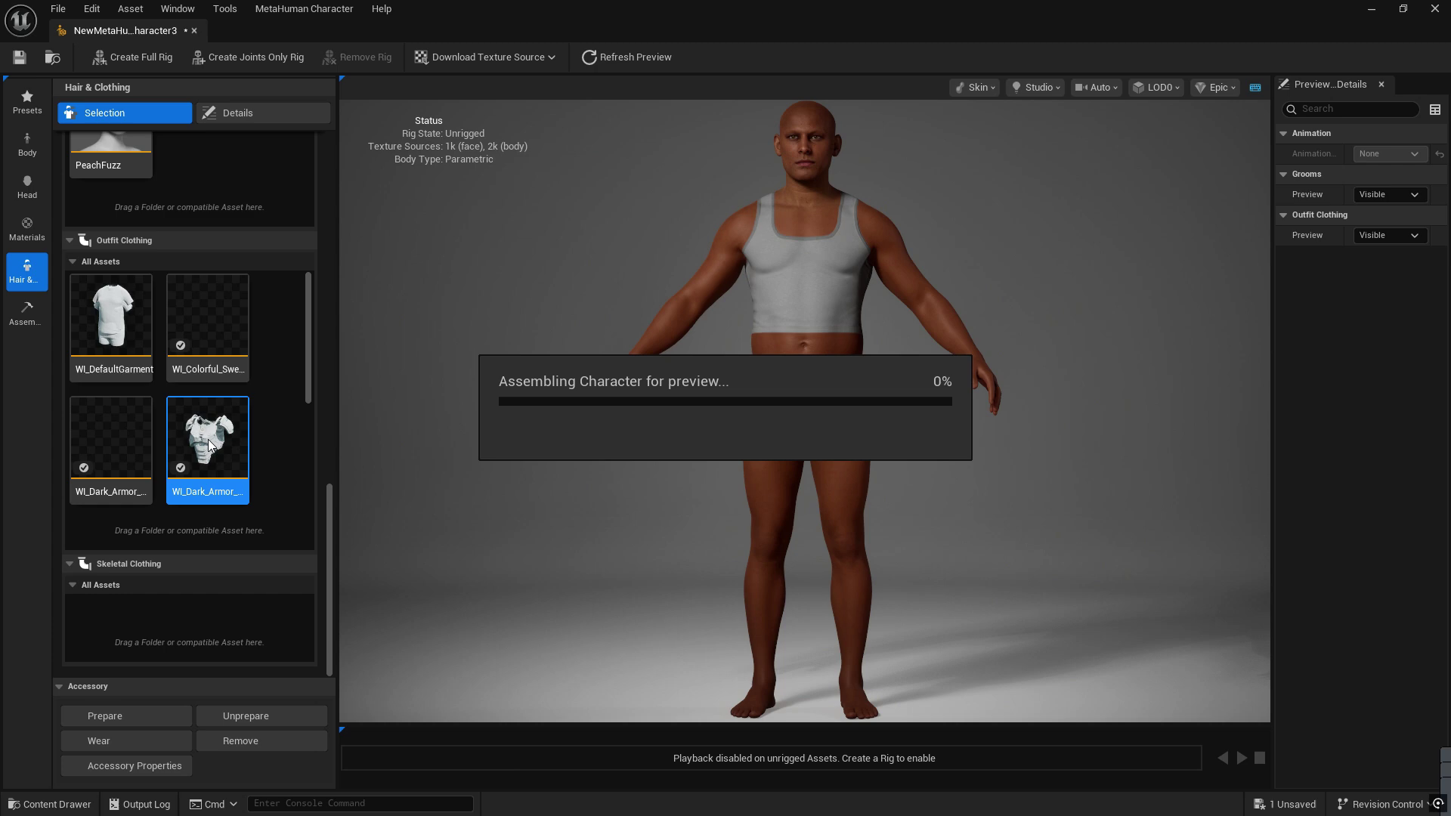
scroll(197, 420, "down", 3)
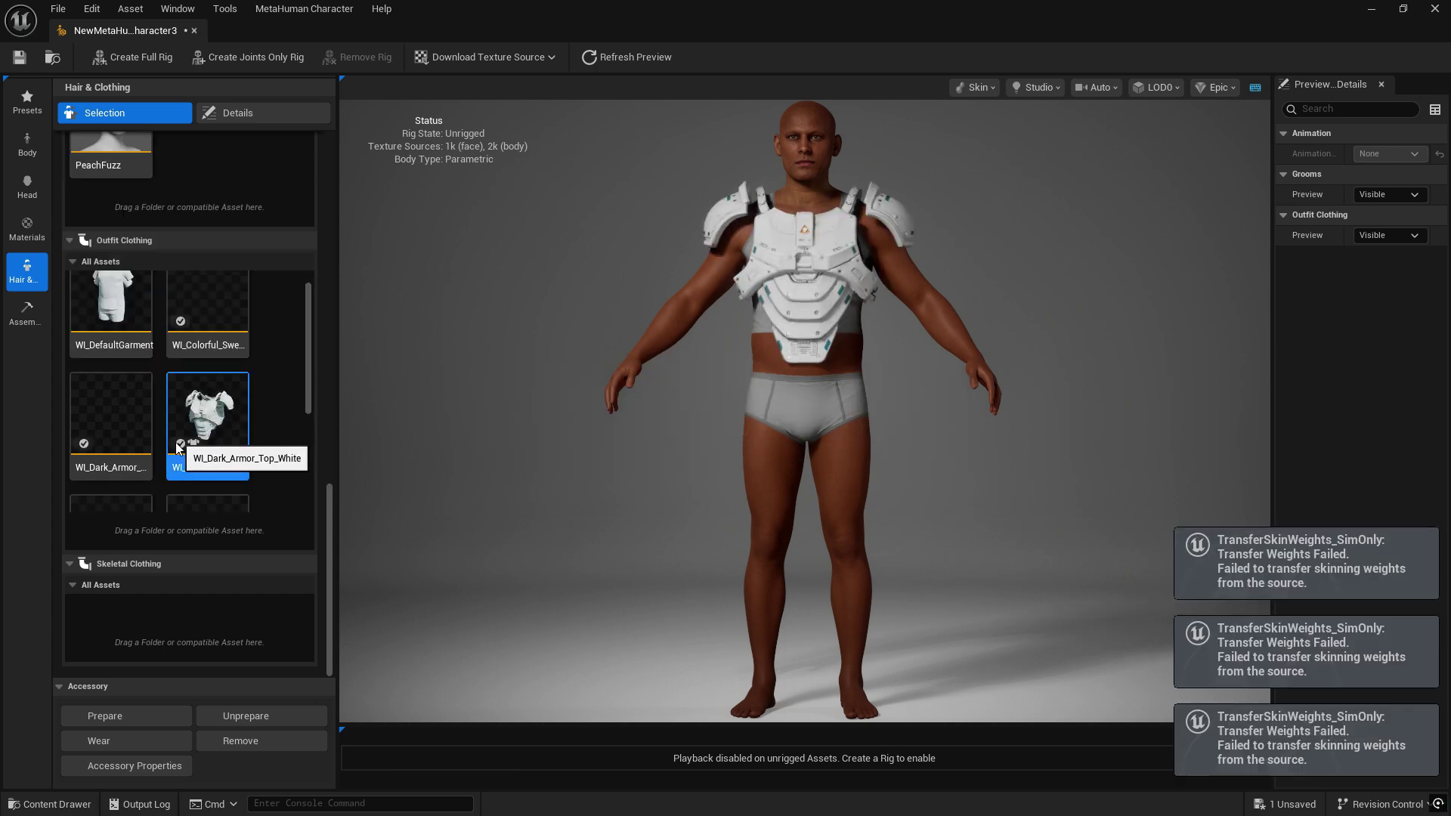
Step: Dress the male character in WI_Sci_Fi_Exosuit from the Outfit Clothing list
left_click(125, 443)
scroll(903, 394, "up", 5)
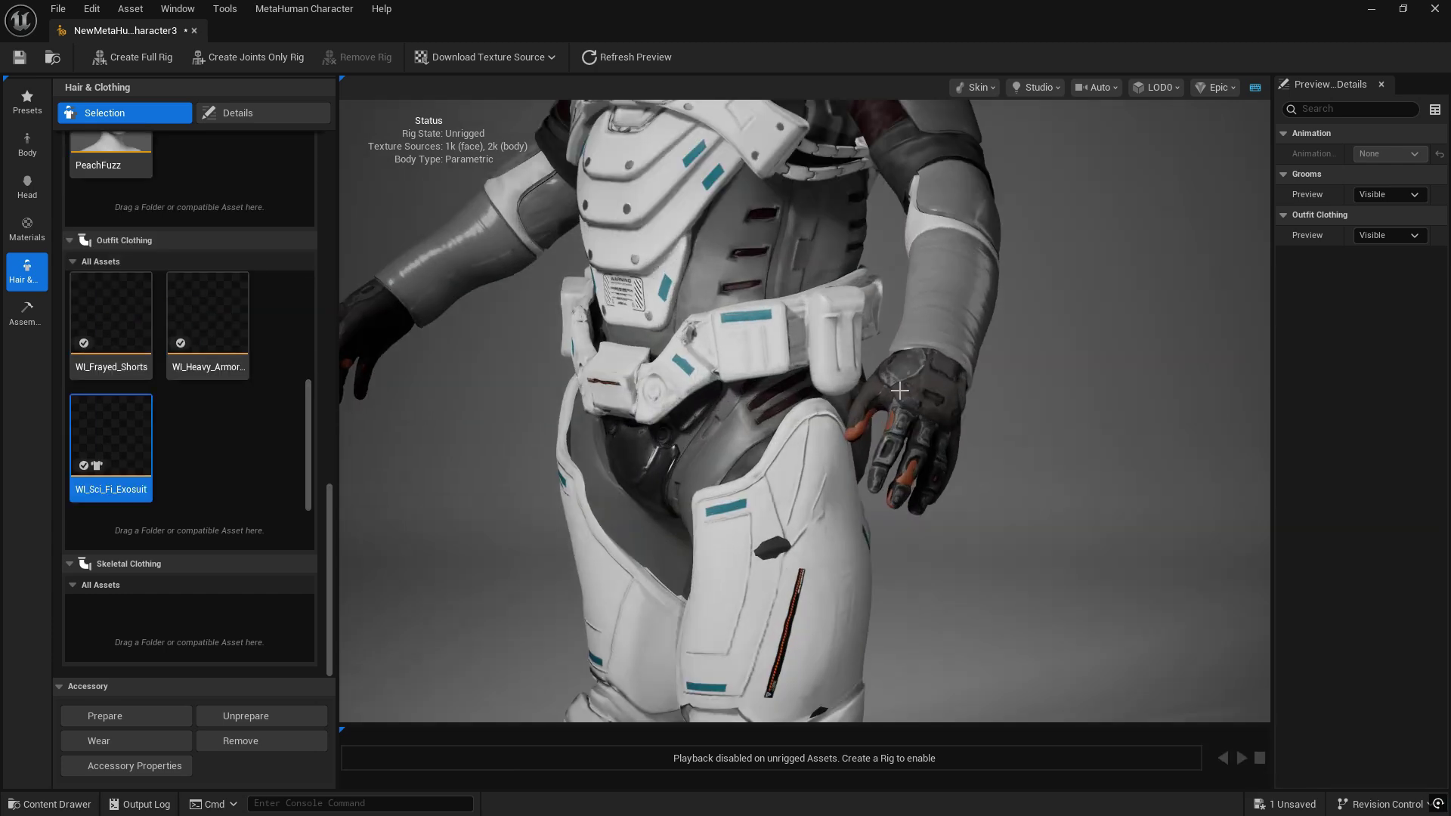
scroll(816, 423, "down", 8)
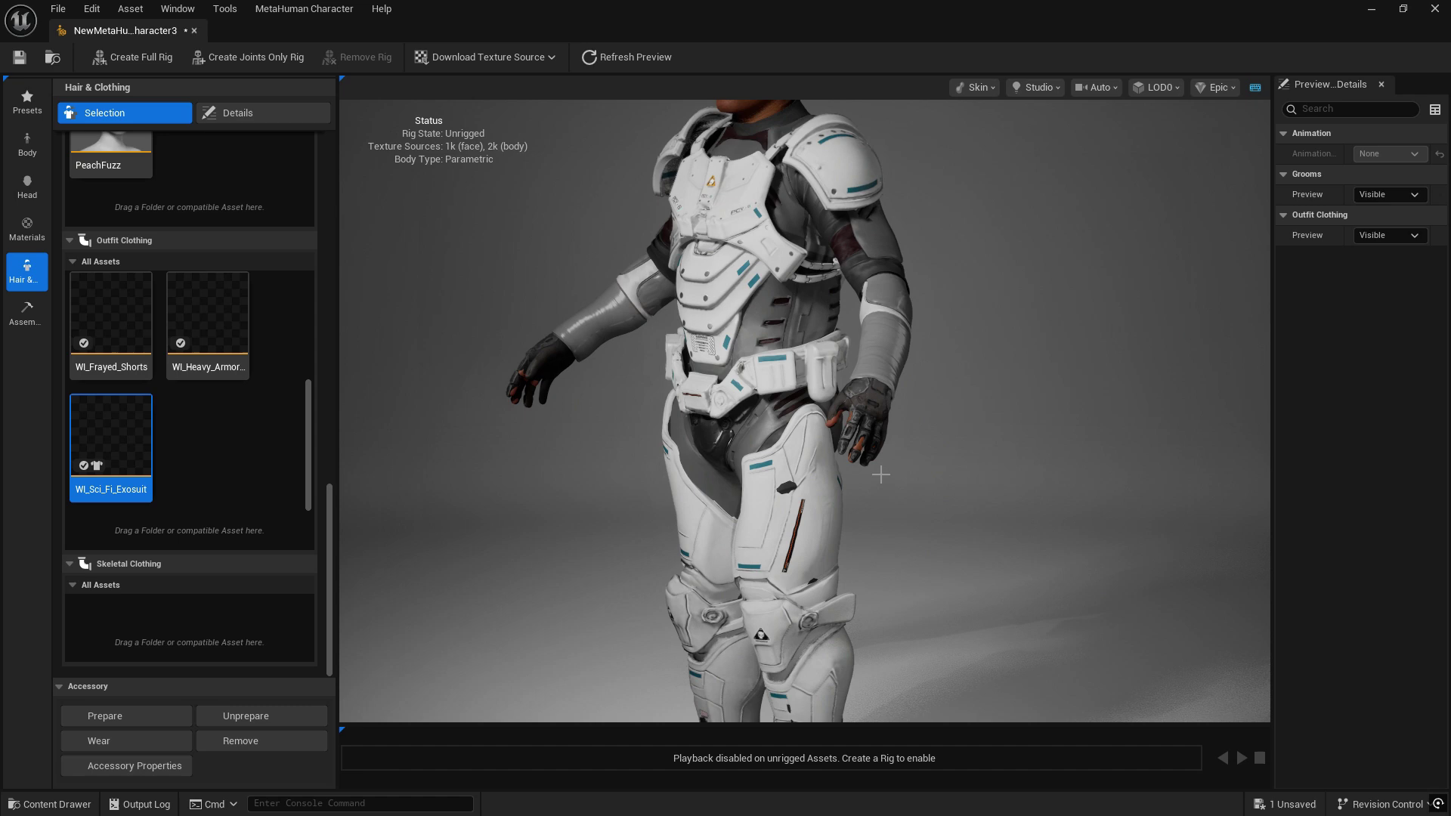
Step: Orbit, zoom and pan around the exosuit to inspect its torso and legs up close
left_click_drag(816, 423, 982, 423)
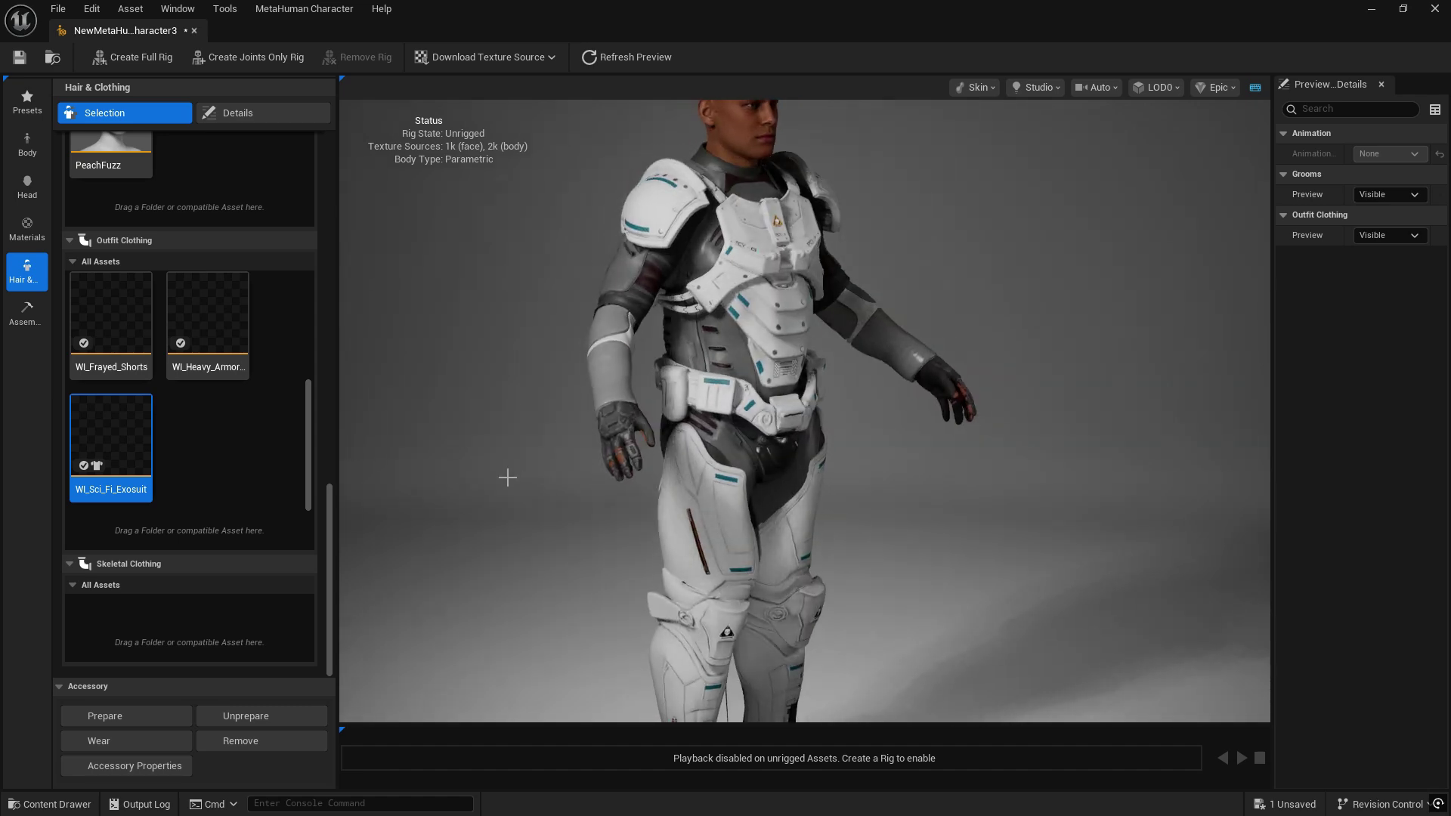
scroll(514, 477, "up", 6)
scroll(544, 480, "down", 6)
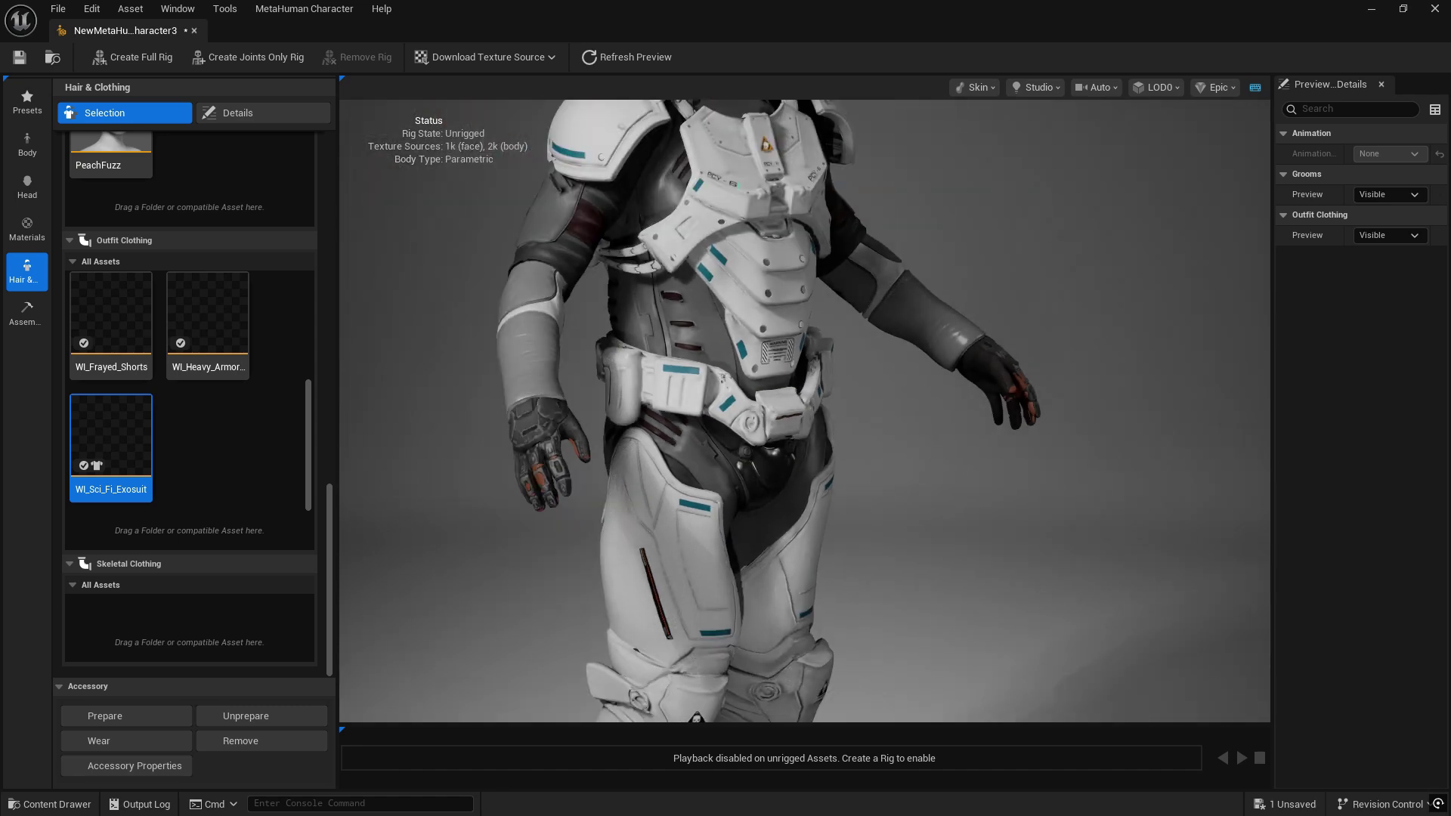
scroll(568, 480, "up", 5)
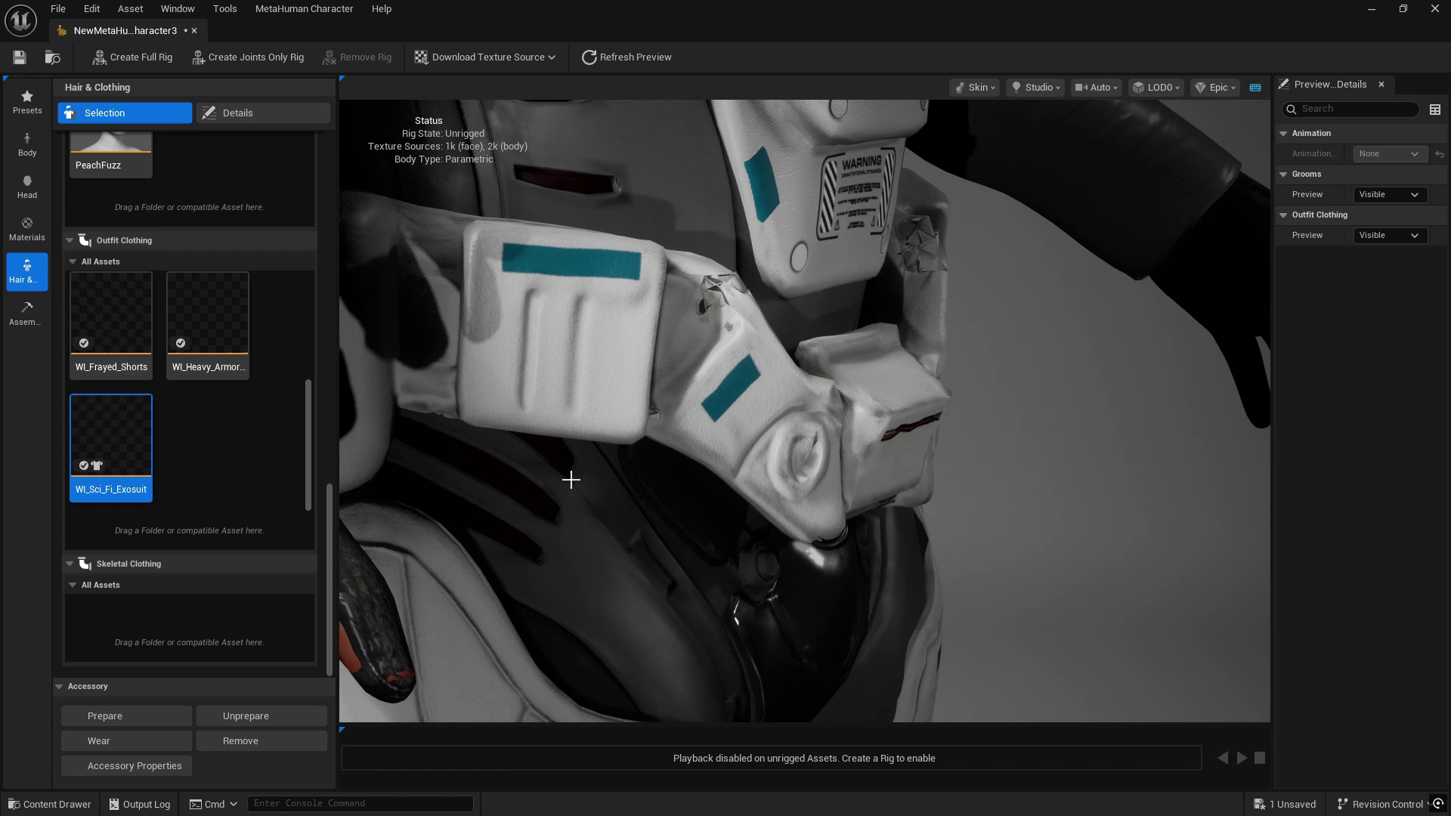
scroll(570, 480, "down", 4)
middle_click_drag(571, 480, 688, 718)
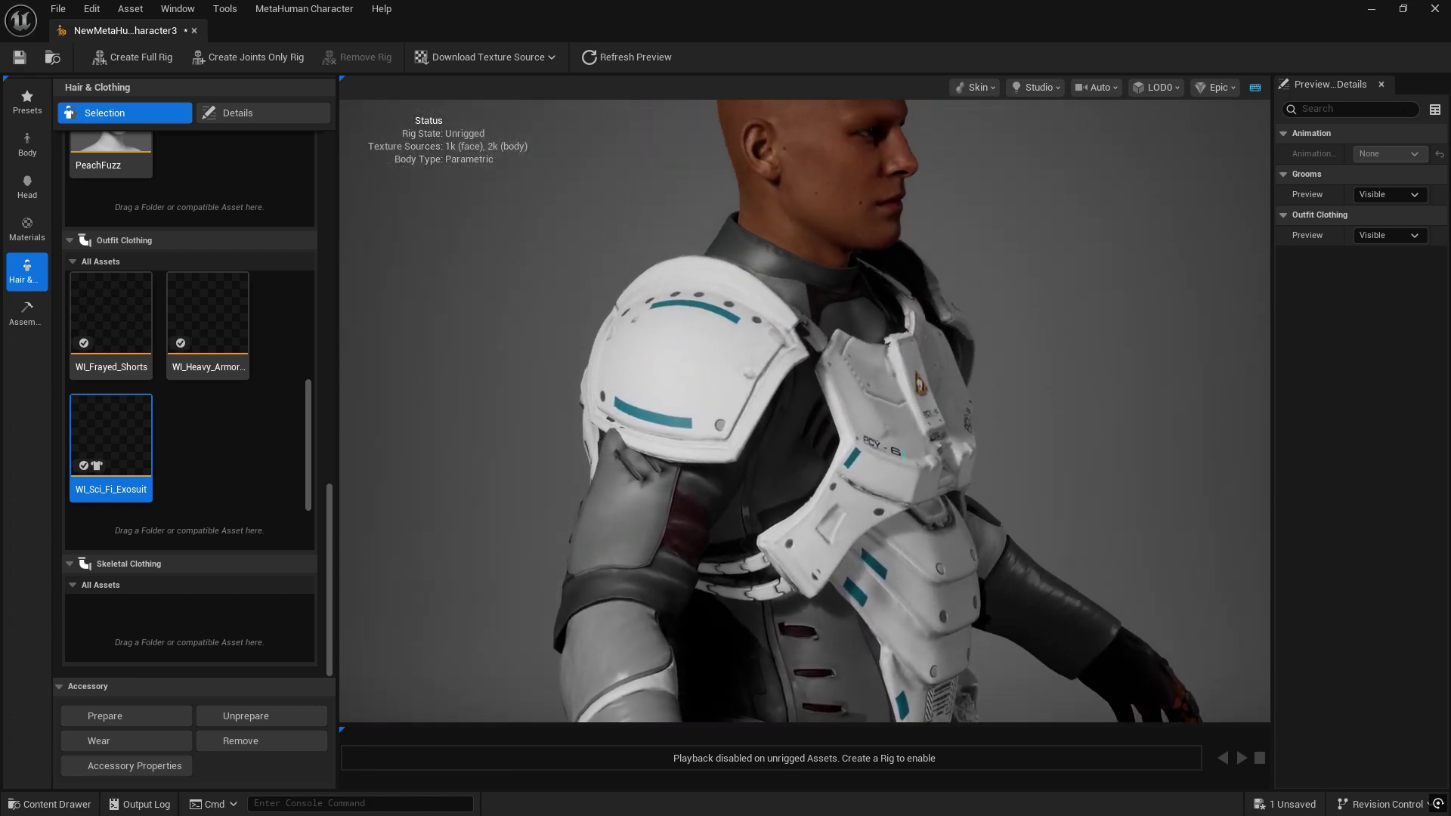
left_click_drag(746, 508, 939, 530)
scroll(848, 558, "down", 5)
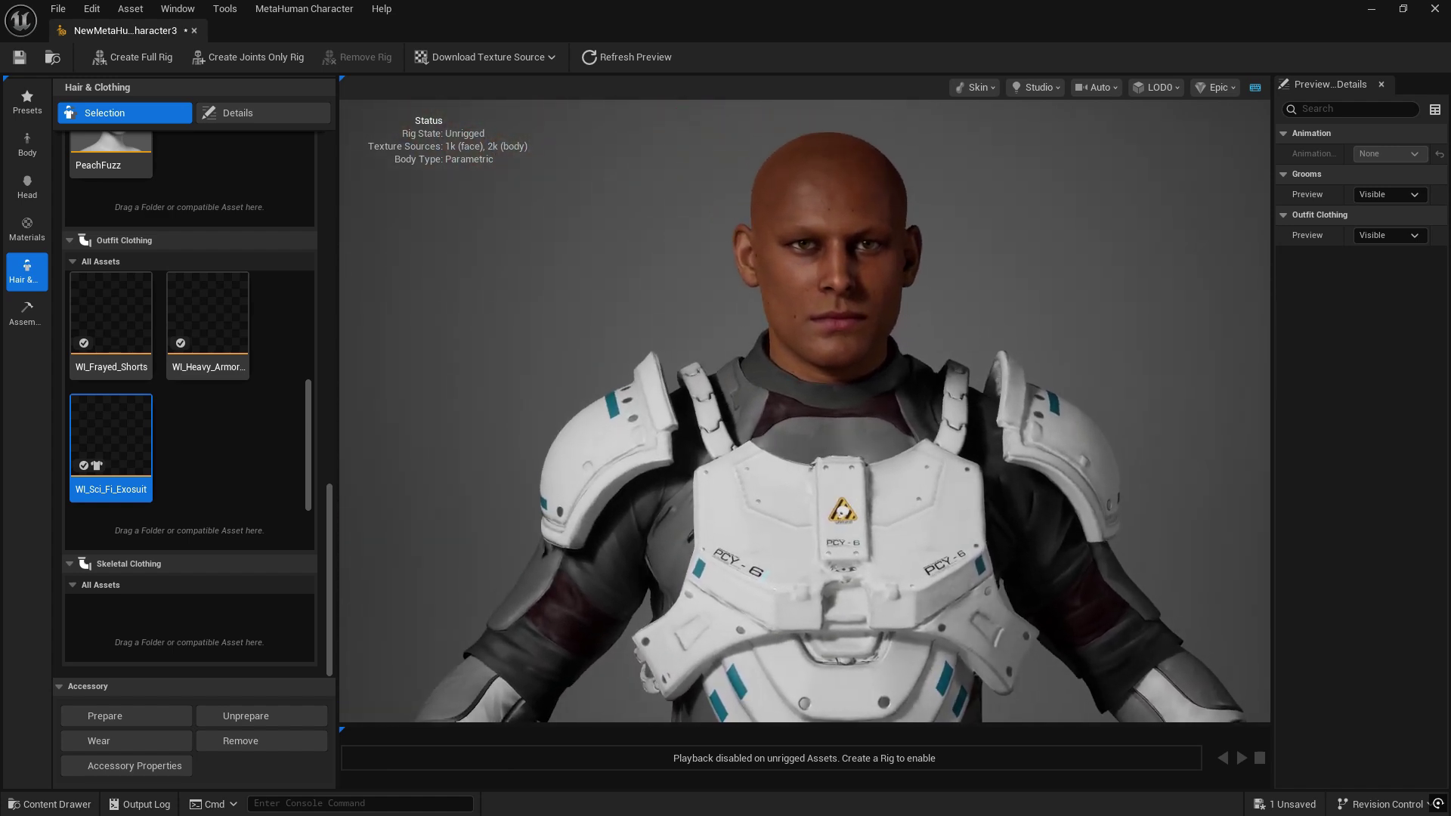
middle_click_drag(848, 562, 832, 538)
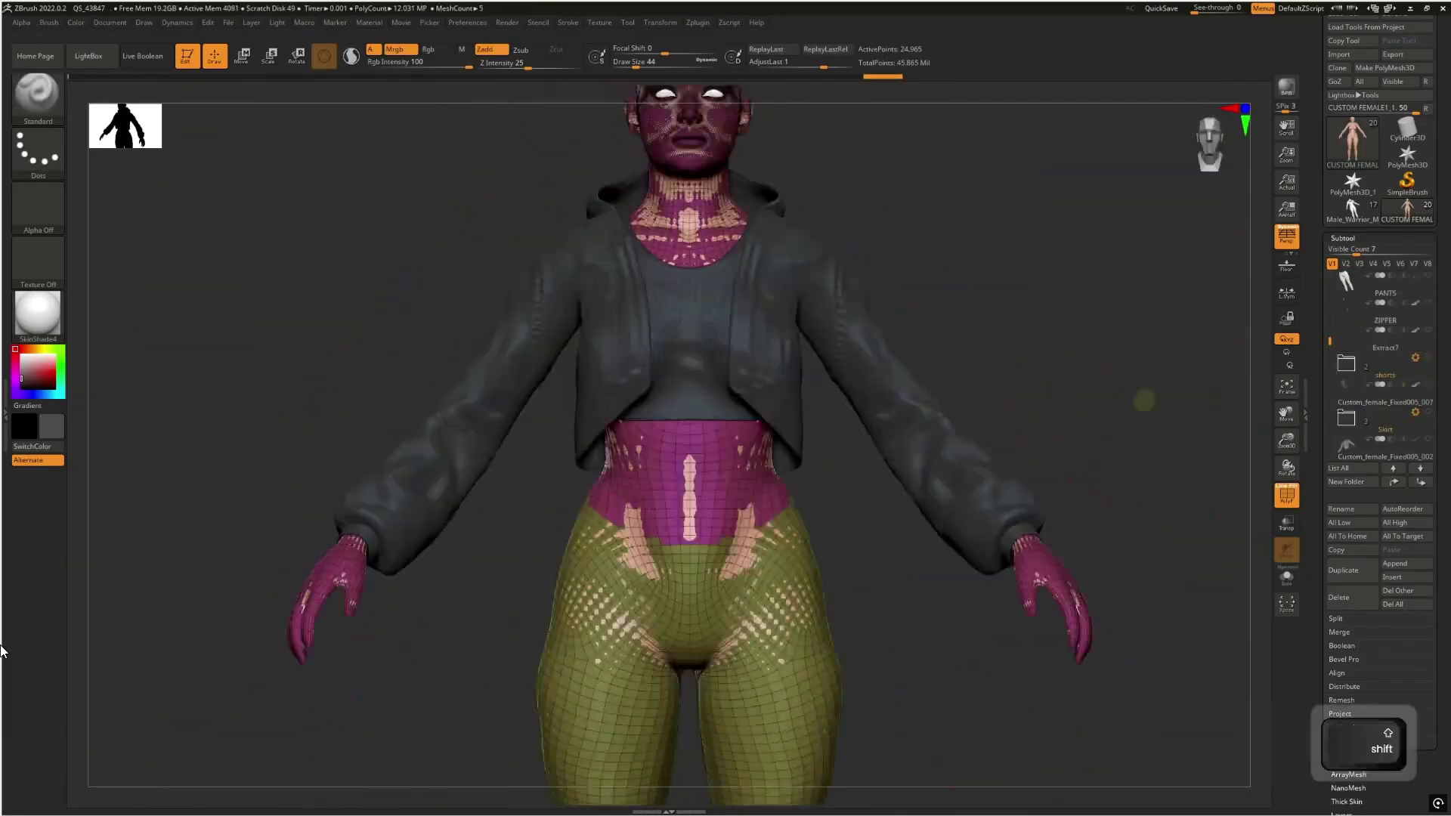
Step: Undo the last Move-brush stroke on the jacket sculpt
key("ctrl+z")
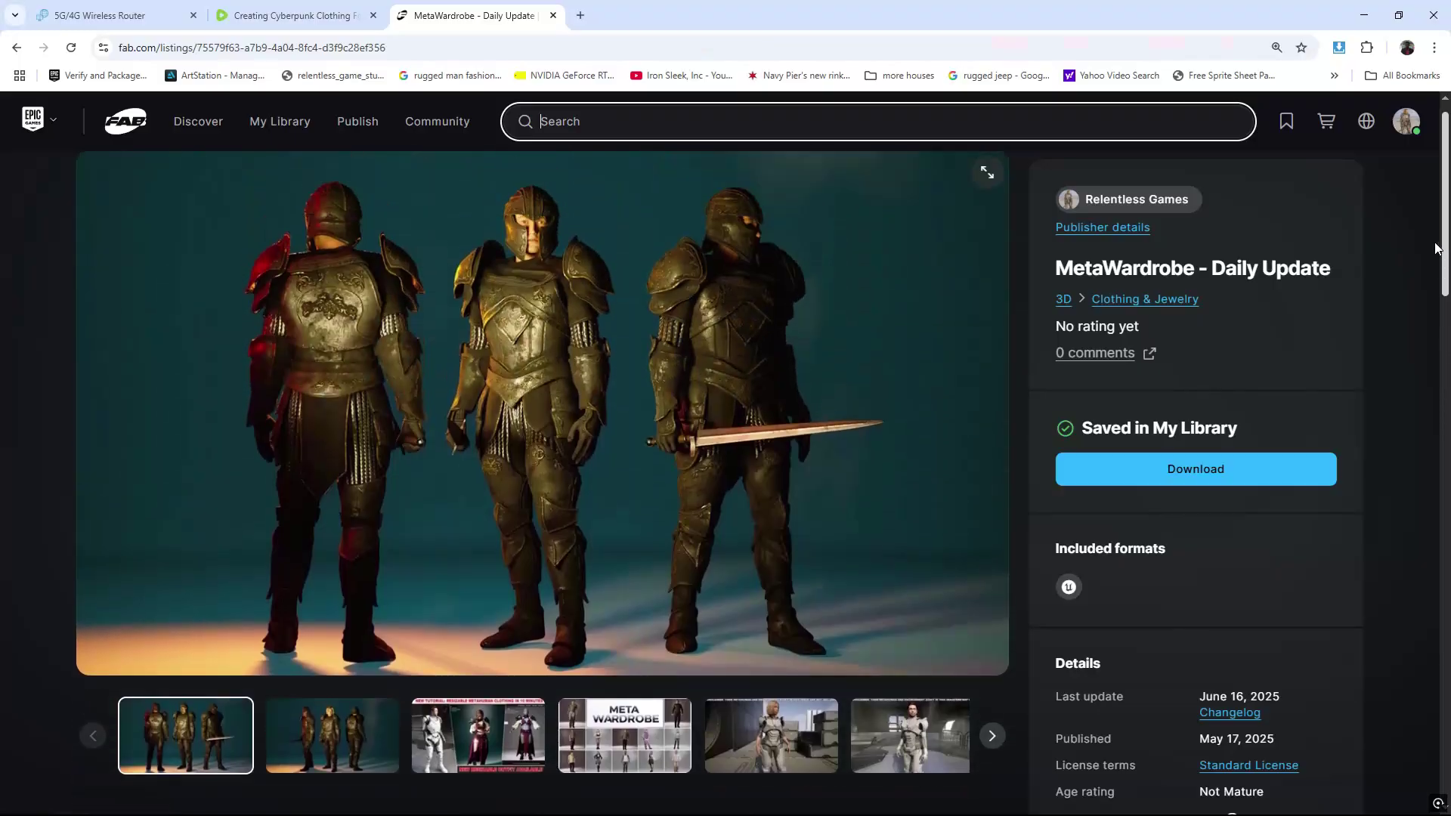
Step: Open the Relentless Games store, then its Meta Customization System listing, and scroll the description
scroll(1192, 235, "up", 1)
left_click(1145, 218)
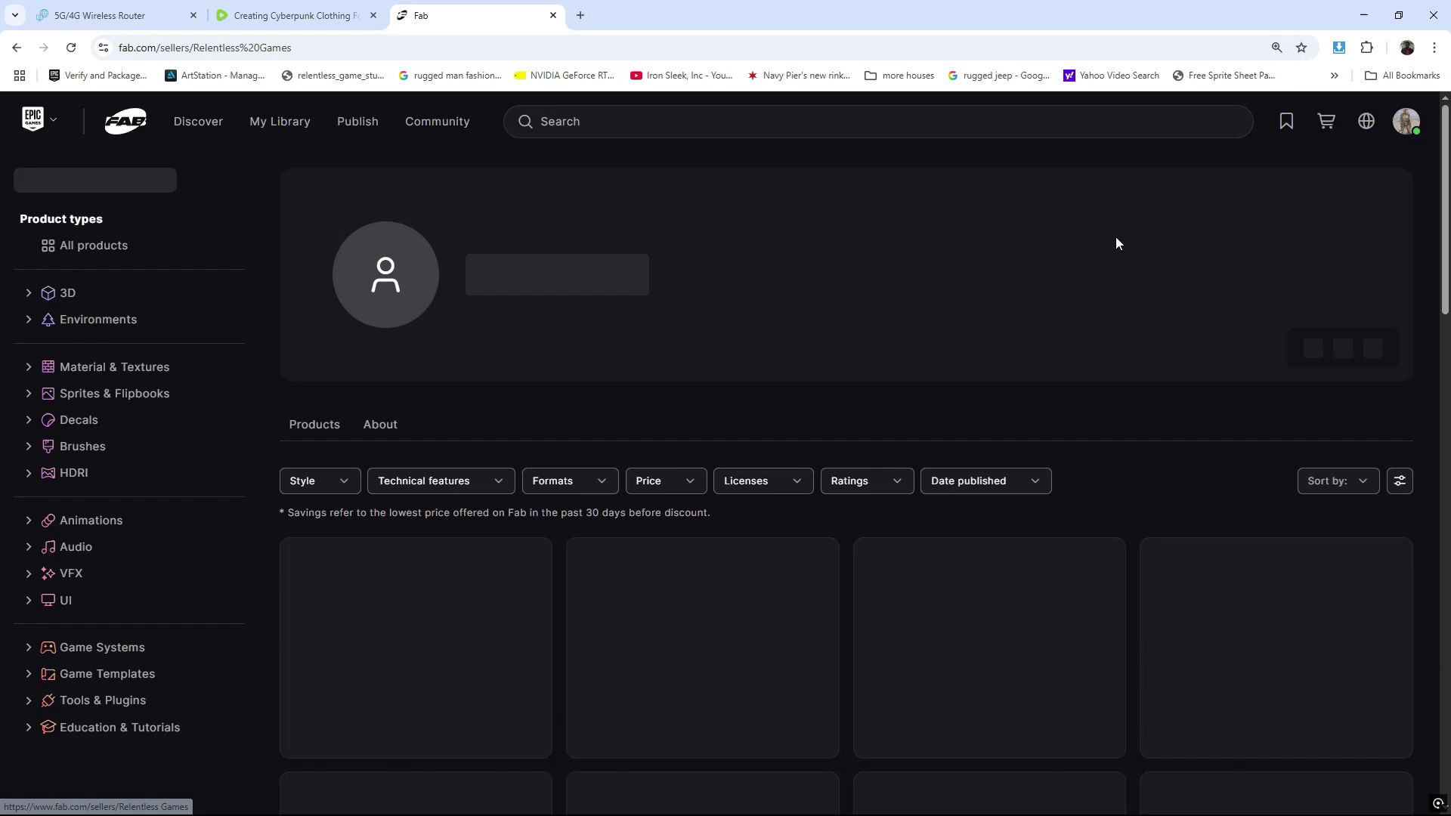
scroll(1135, 450, "down", 2)
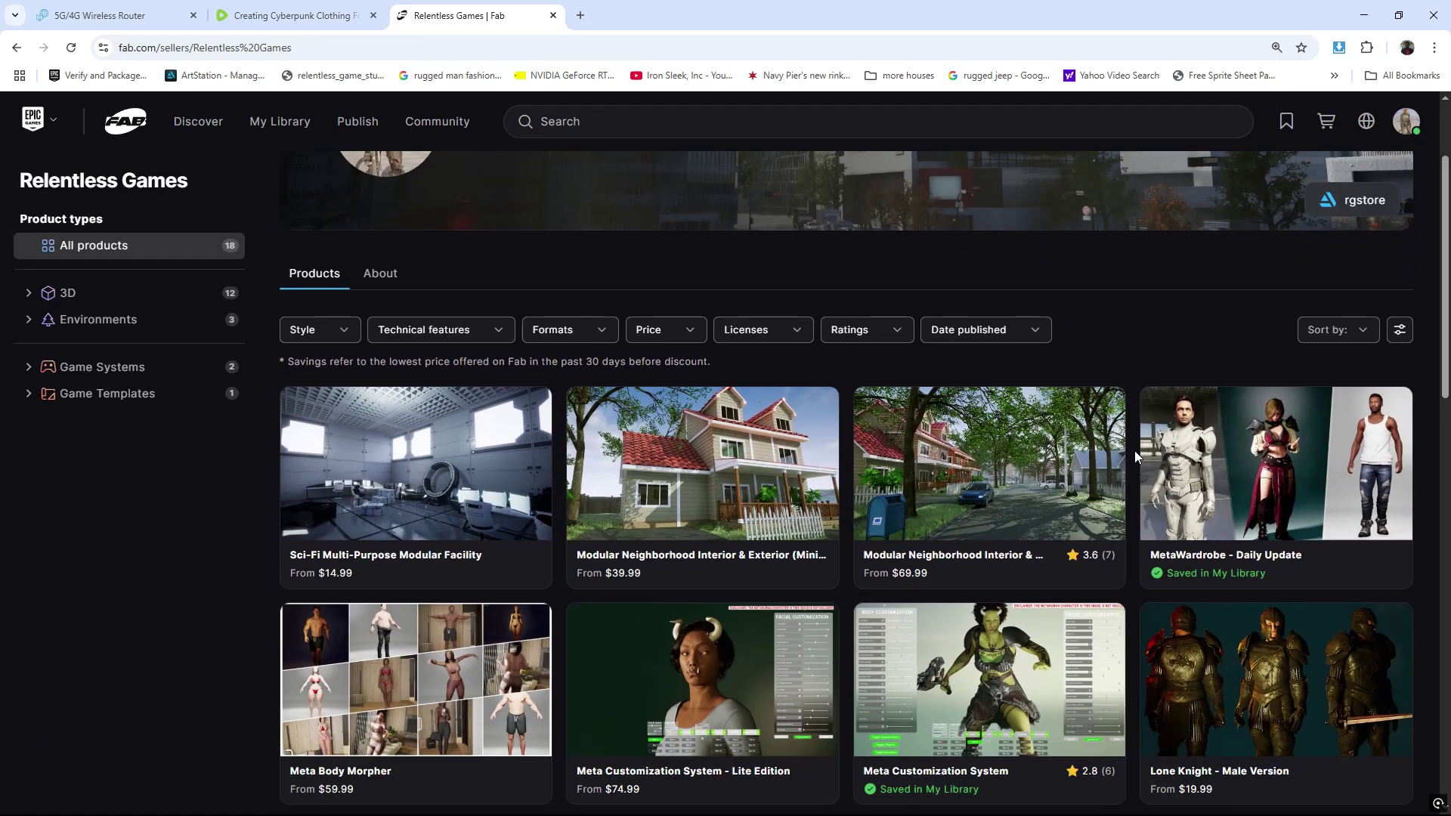
left_click(964, 635)
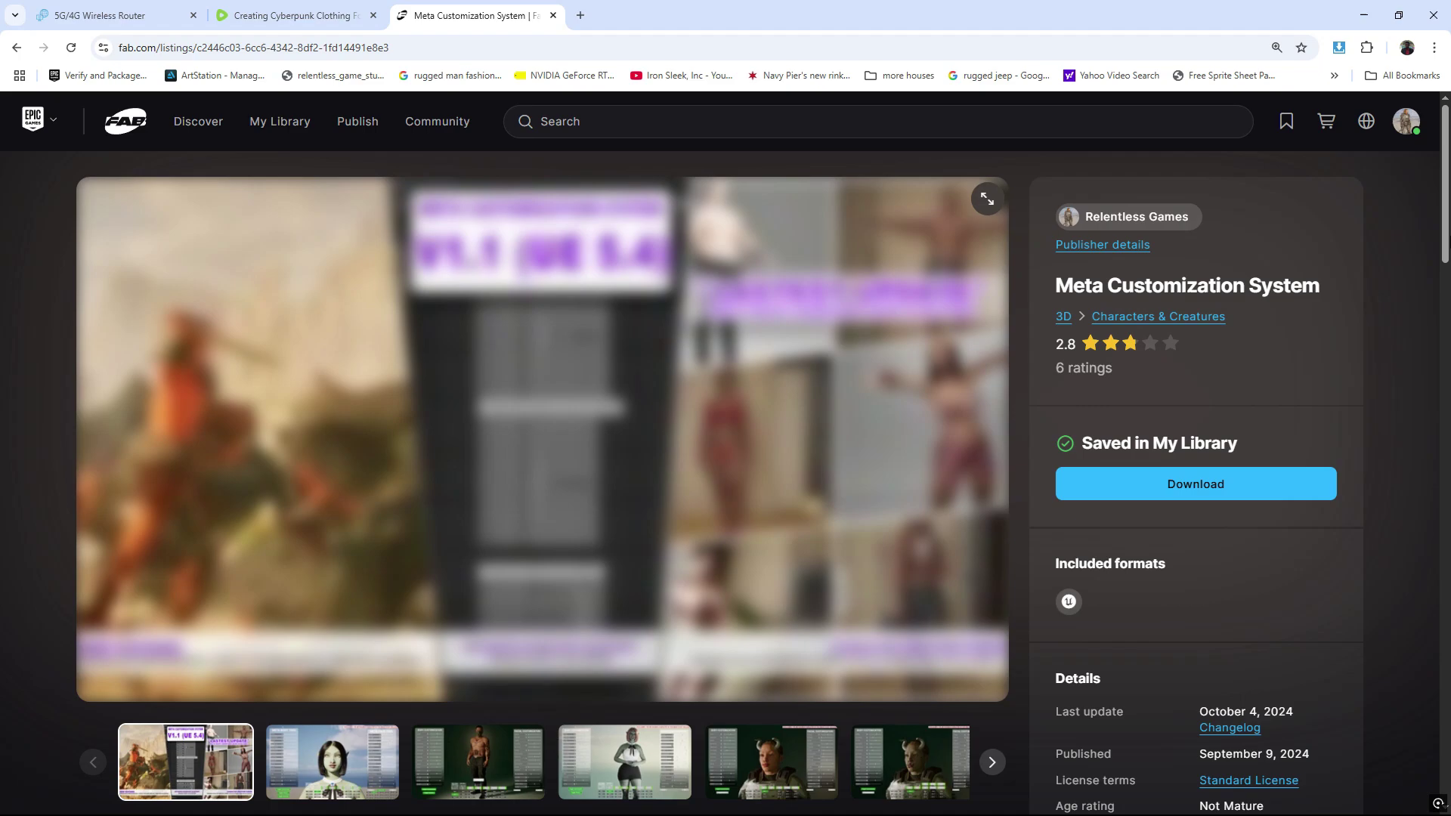
scroll(756, 454, "down", 5)
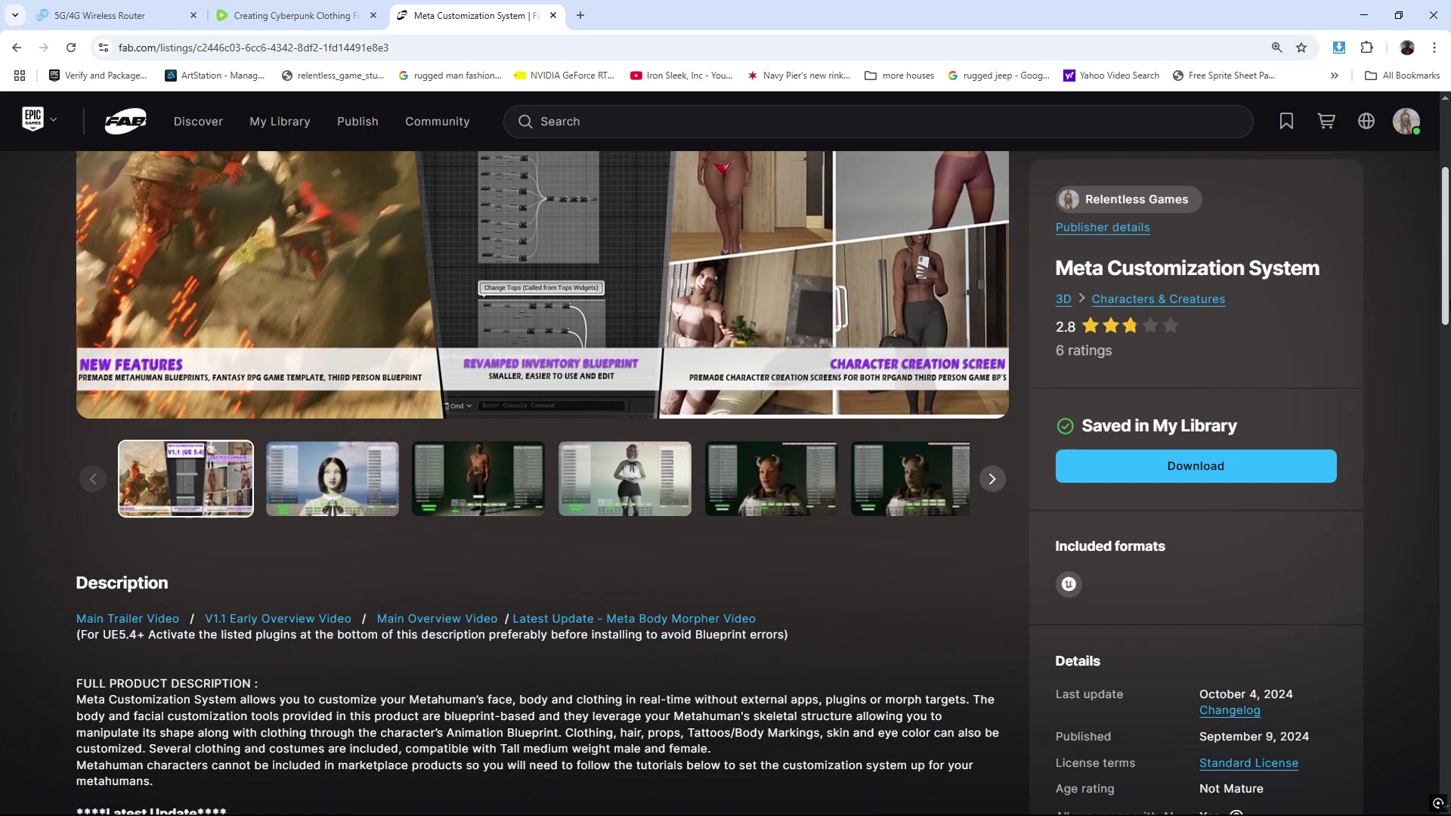